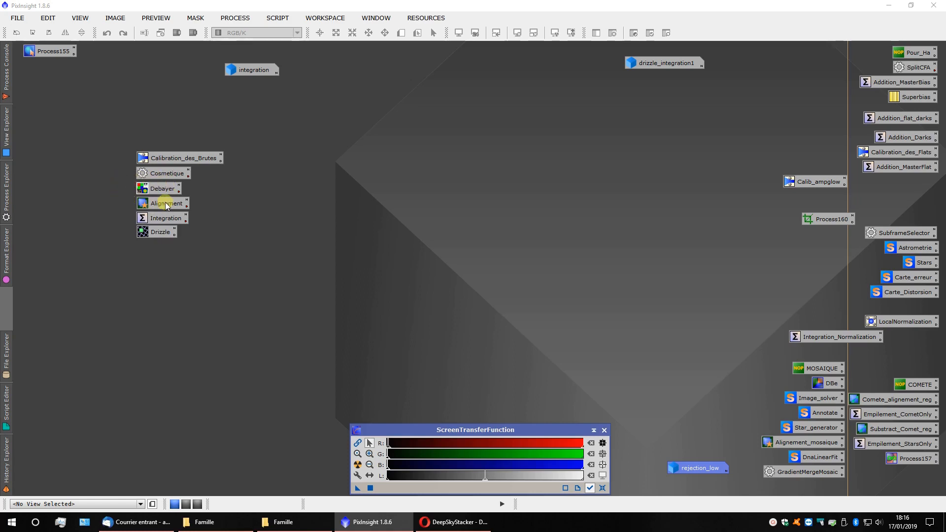
Review the settings of the saved Alignement and Integration processes, including drizzle data generation, and close both
{"action": "double_click", "coordinate": [174, 202]}
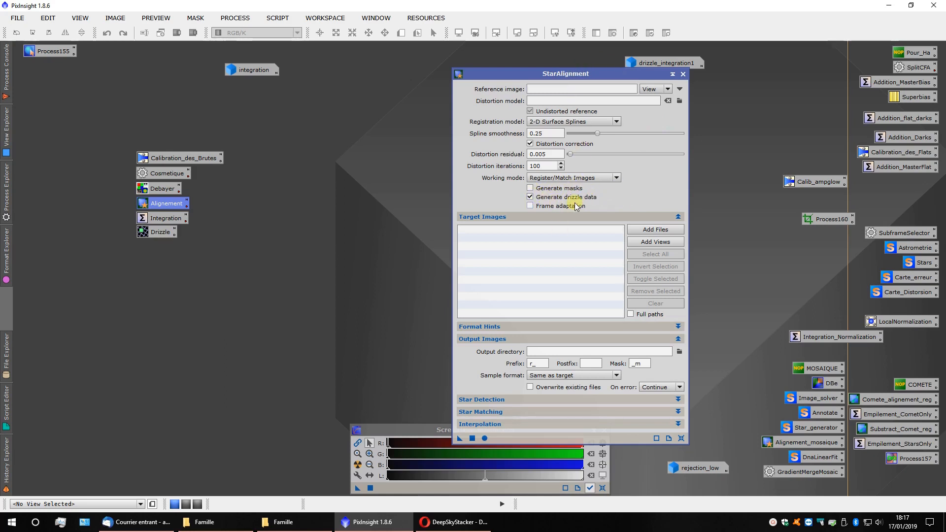
{"action": "left_click", "coordinate": [683, 75]}
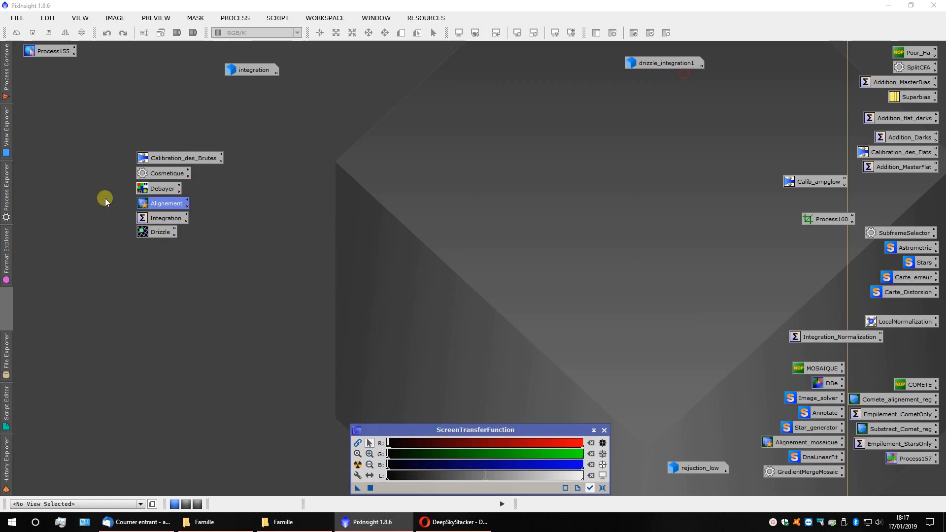
{"action": "double_click", "coordinate": [164, 219]}
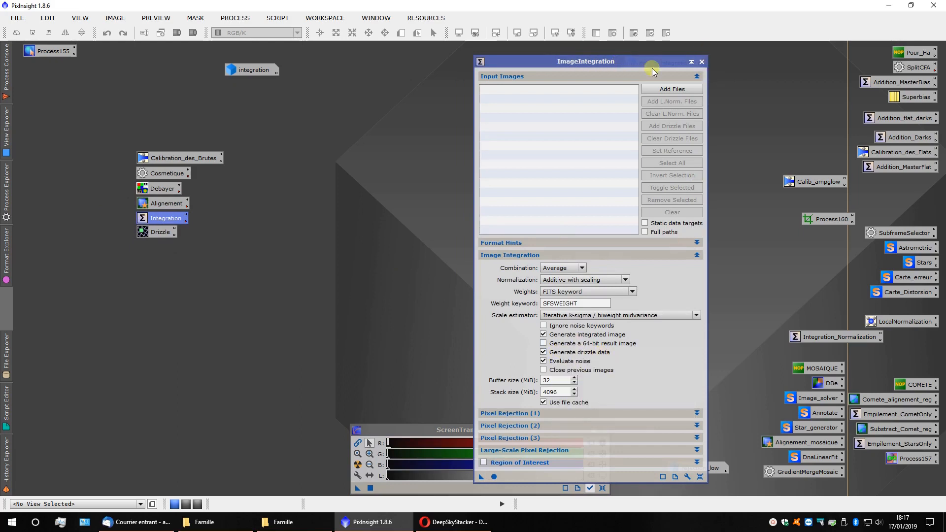
{"action": "left_click", "coordinate": [701, 61]}
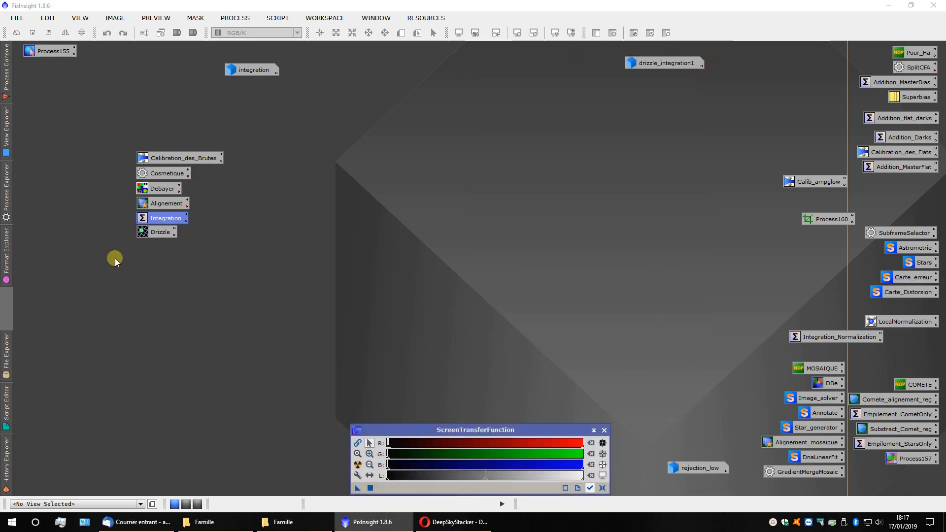
Configure the saved Drizzle process with scale 1, drop shrink 1.00 and CFA drizzle enabled, keeping the CFA pattern on Auto
{"action": "double_click", "coordinate": [156, 234]}
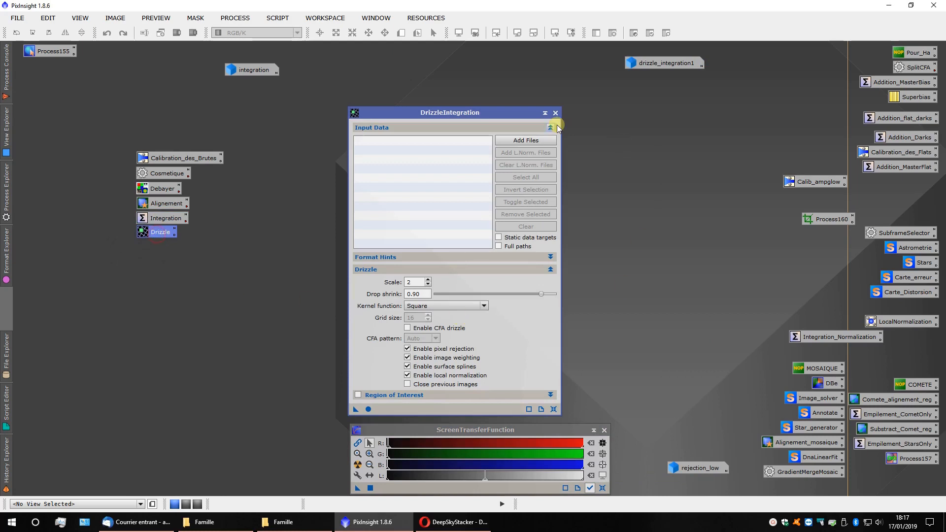
{"action": "double_click", "coordinate": [411, 282]}
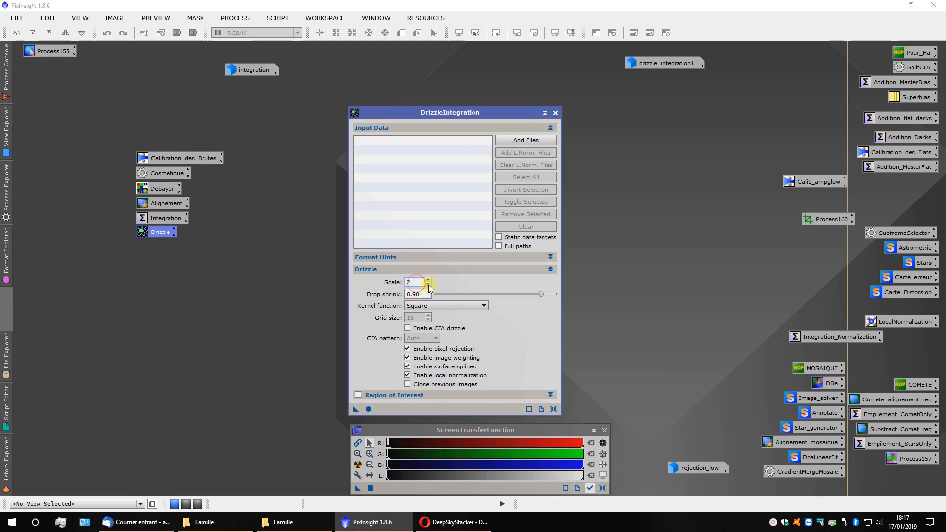
{"action": "left_click", "coordinate": [428, 286]}
{"action": "left_click_drag", "start_coordinate": [537, 294], "coordinate": [608, 295]}
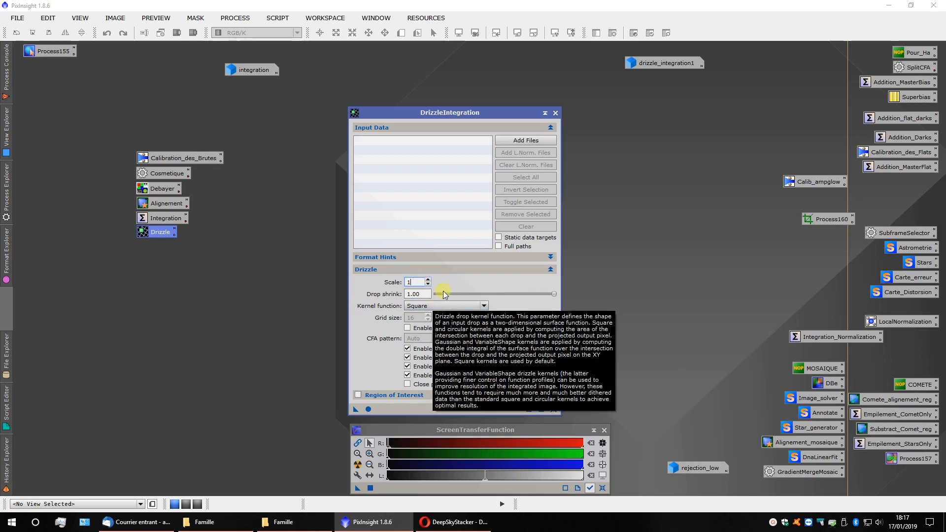
{"action": "left_click", "coordinate": [427, 330]}
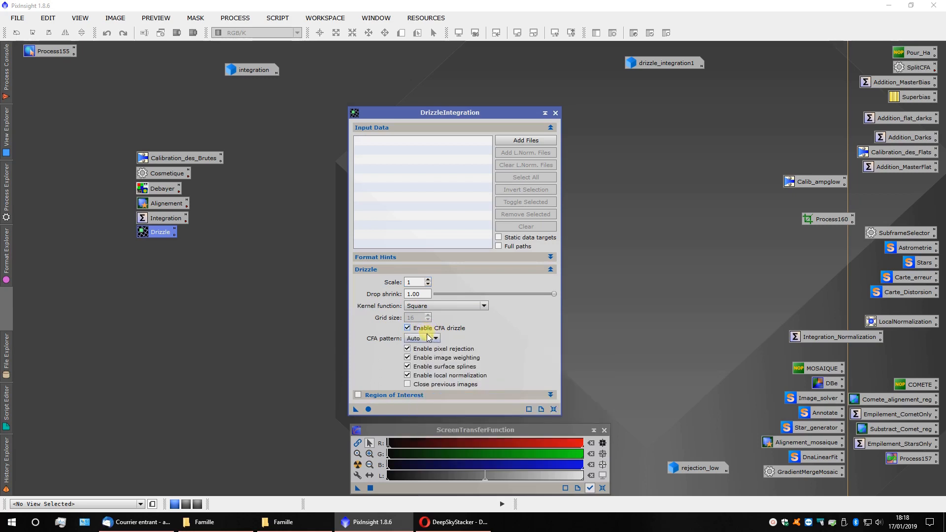
{"action": "left_click", "coordinate": [429, 338]}
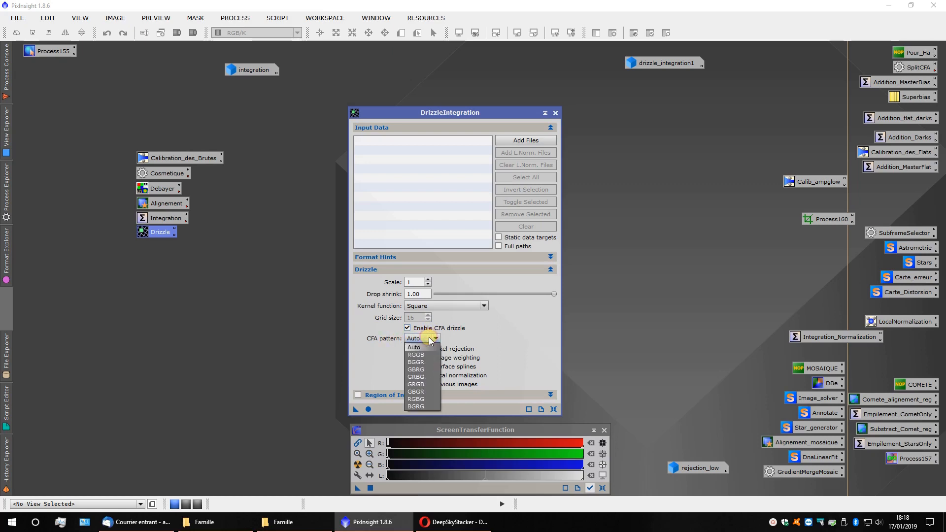
{"action": "left_click", "coordinate": [429, 338]}
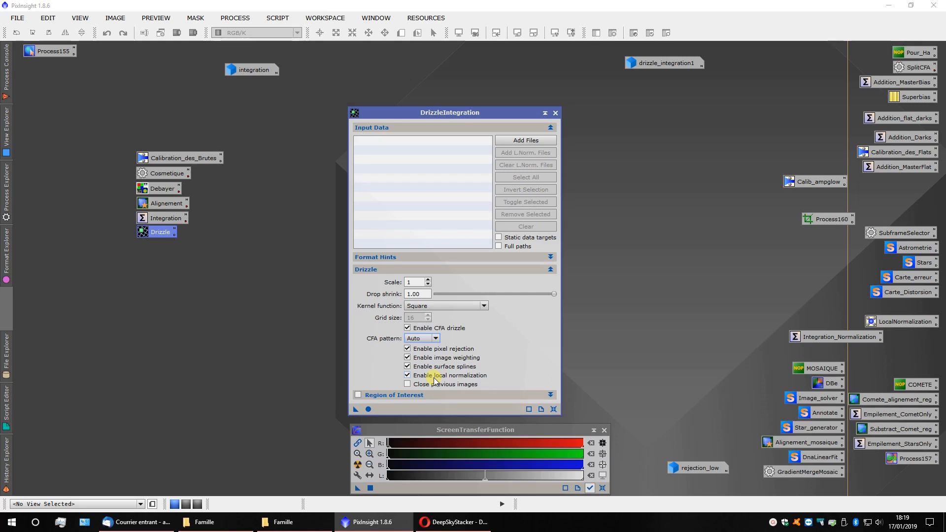
Add all the r_b_deb_Cc_cal_IMG .xdrz drizzle data files from the cal folder as DrizzleIntegration input
{"action": "left_click", "coordinate": [531, 141]}
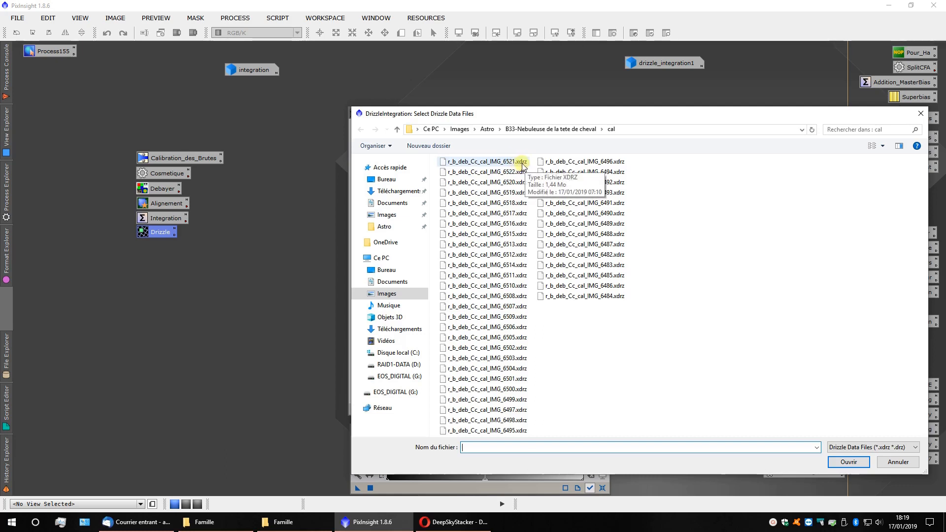
{"action": "left_click", "coordinate": [521, 163]}
{"action": "left_click", "coordinate": [571, 295], "text": "shift"}
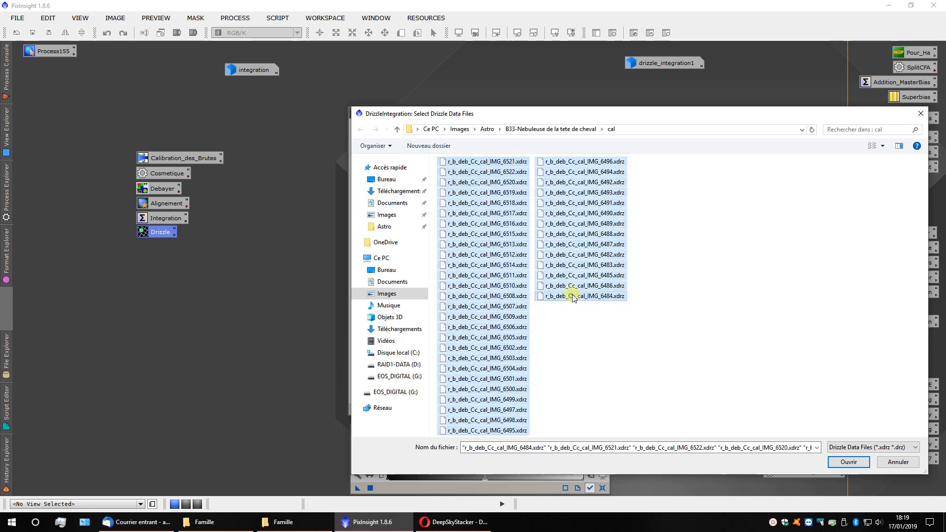
{"action": "left_click", "coordinate": [849, 461]}
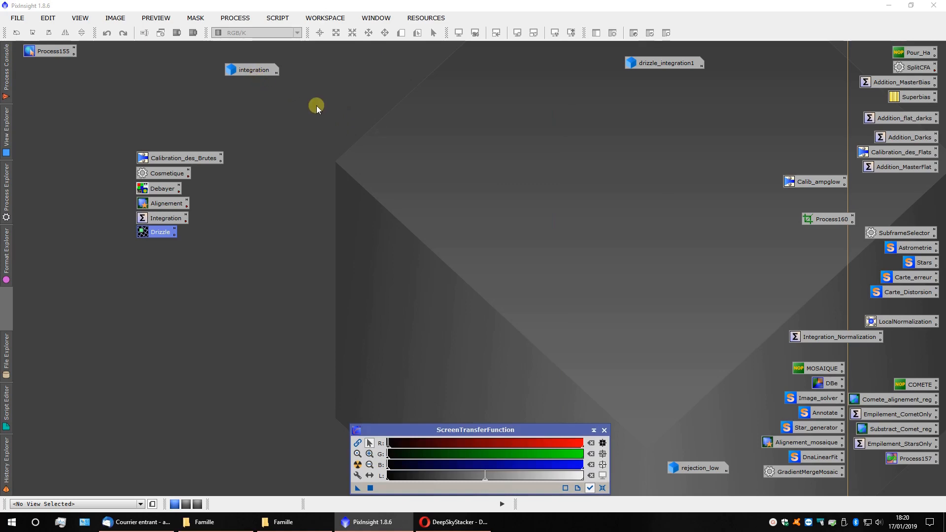
Restore the minimized integration and drizzle_integration1 images so they appear side by side
{"action": "double_click", "coordinate": [251, 72]}
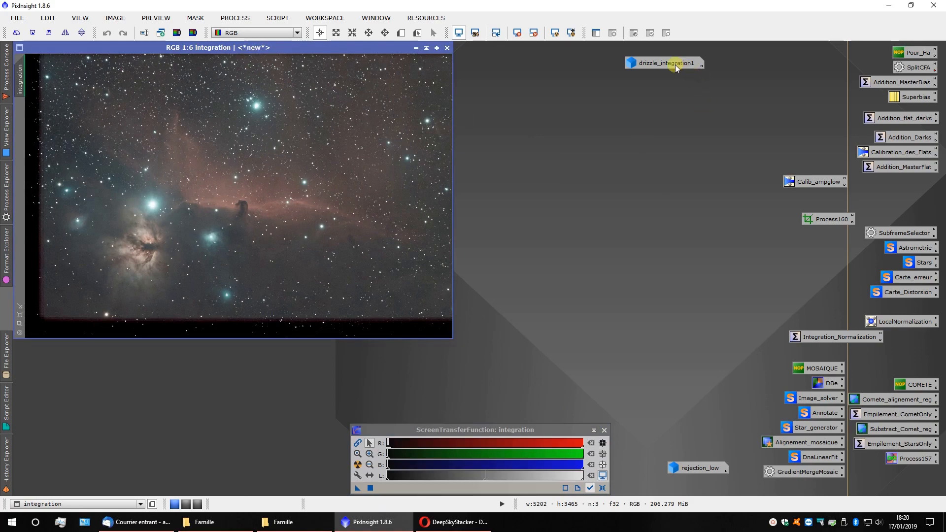
{"action": "mouse_move", "coordinate": [676, 67]}
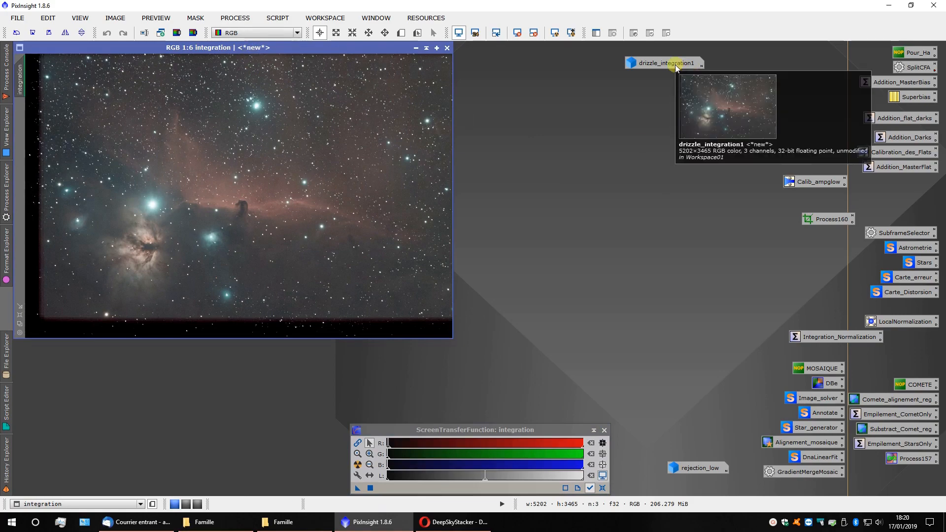
{"action": "double_click", "coordinate": [675, 67]}
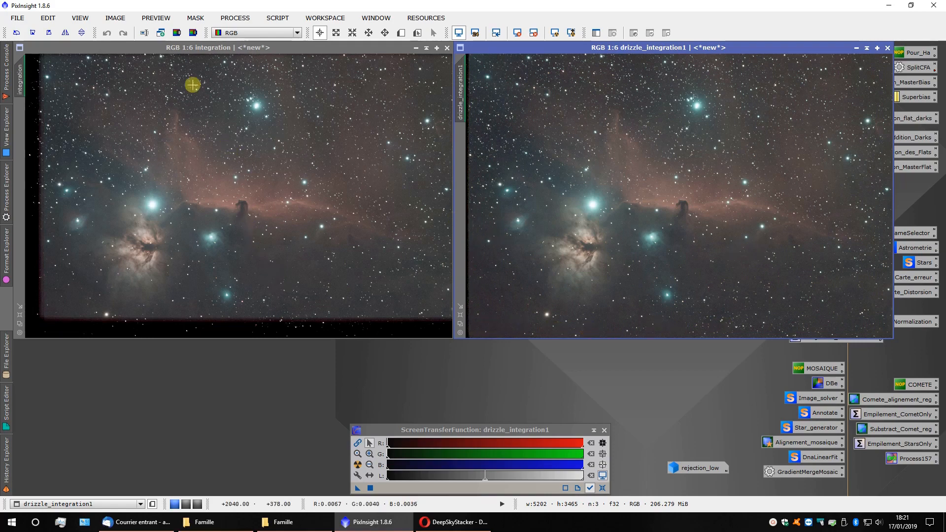
Examine the stars in the integration image at 5:1 and apply the same view to drizzle_integration1 for comparison
{"action": "scroll", "coordinate": [220, 101], "scroll_direction": "up", "scroll_amount": 3}
{"action": "scroll", "coordinate": [218, 200], "scroll_direction": "up", "scroll_amount": 3}
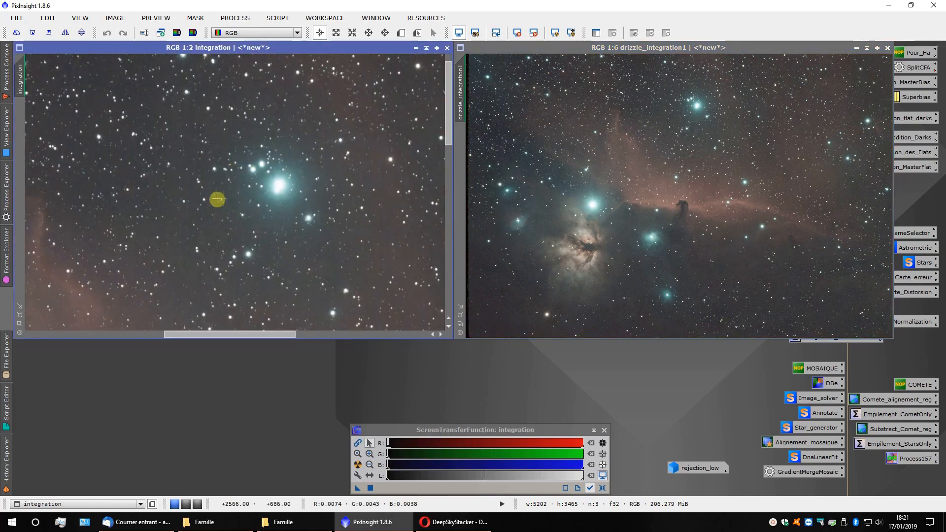
{"action": "scroll", "coordinate": [274, 185], "scroll_direction": "up", "scroll_amount": 3}
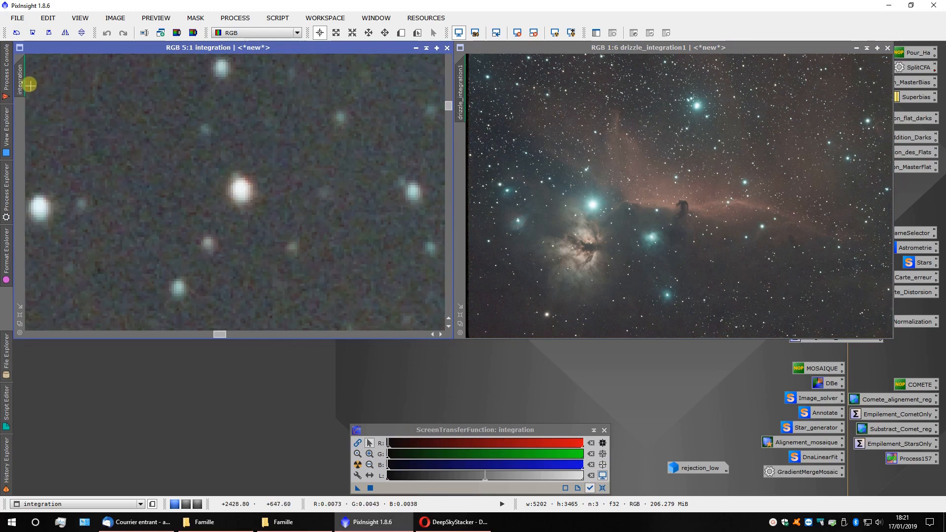
{"action": "left_click_drag", "start_coordinate": [466, 86], "coordinate": [466, 91]}
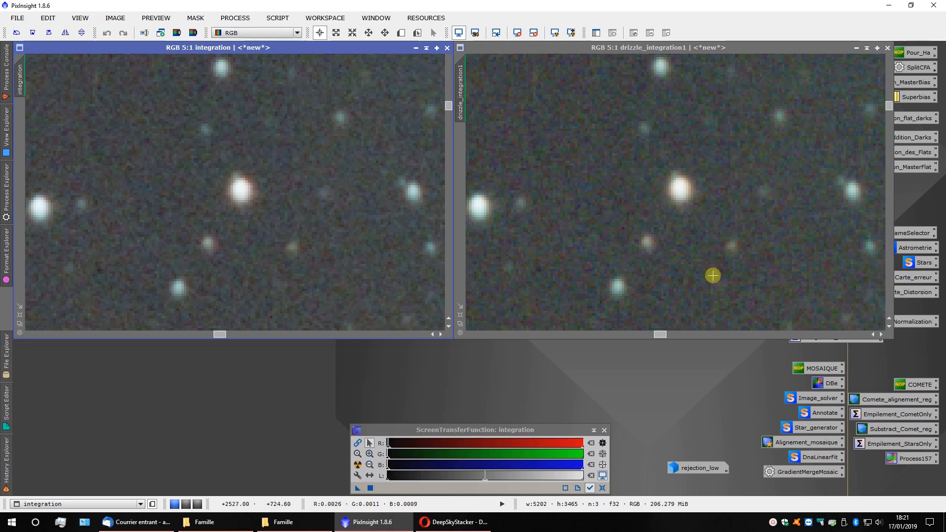
Compare the same star field in the integration and drizzle_integration1 images at 2:1 magnification
{"action": "scroll", "coordinate": [301, 199], "scroll_direction": "down", "scroll_amount": 2}
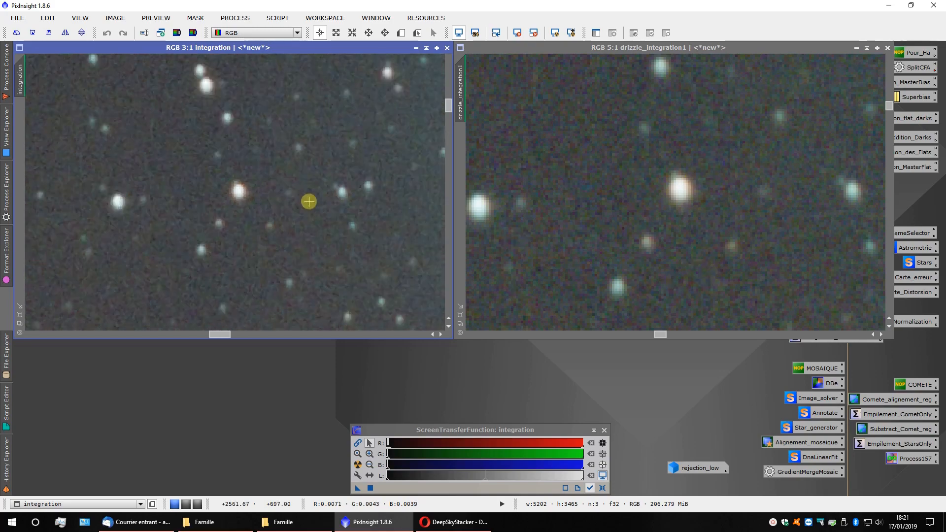
{"action": "scroll", "coordinate": [308, 201], "scroll_direction": "down", "scroll_amount": 2}
{"action": "scroll", "coordinate": [302, 201], "scroll_direction": "up", "scroll_amount": 1}
{"action": "scroll", "coordinate": [682, 202], "scroll_direction": "down", "scroll_amount": 1}
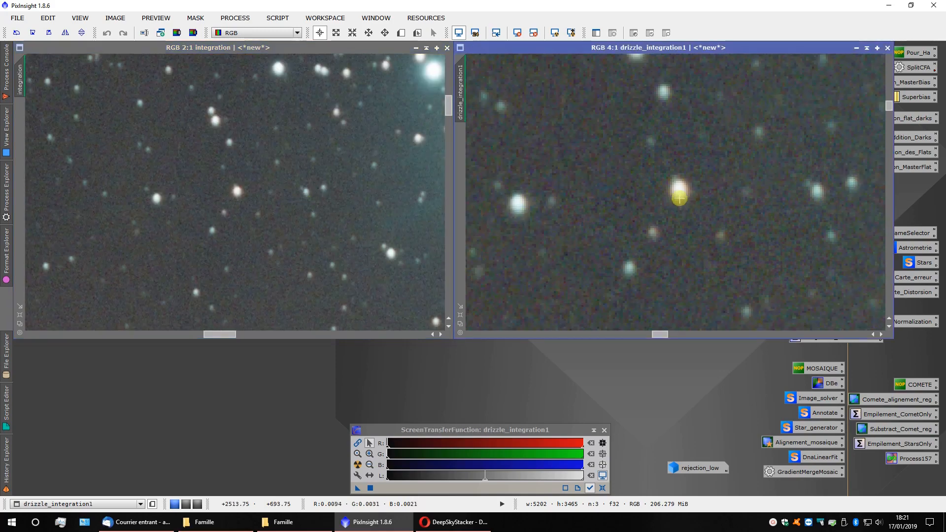
{"action": "scroll", "coordinate": [678, 198], "scroll_direction": "down", "scroll_amount": 1}
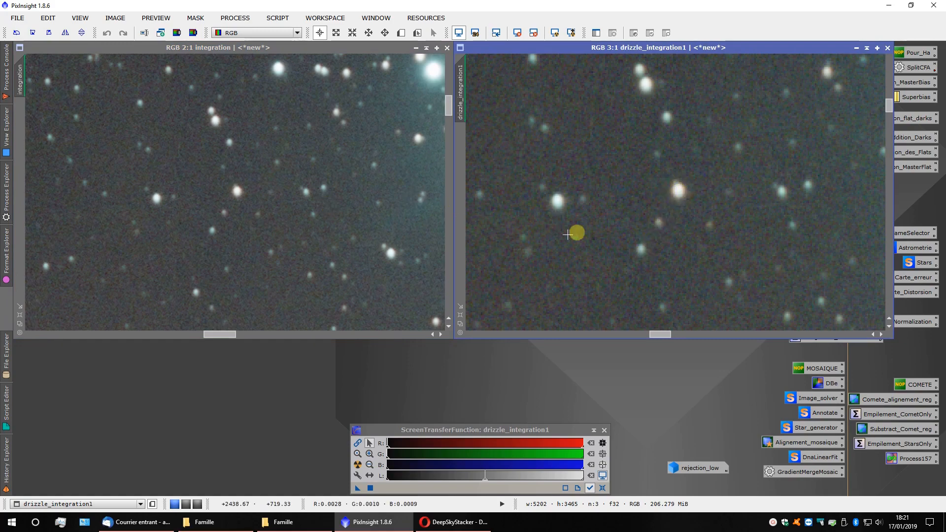
{"action": "scroll", "coordinate": [641, 206], "scroll_direction": "down", "scroll_amount": 1}
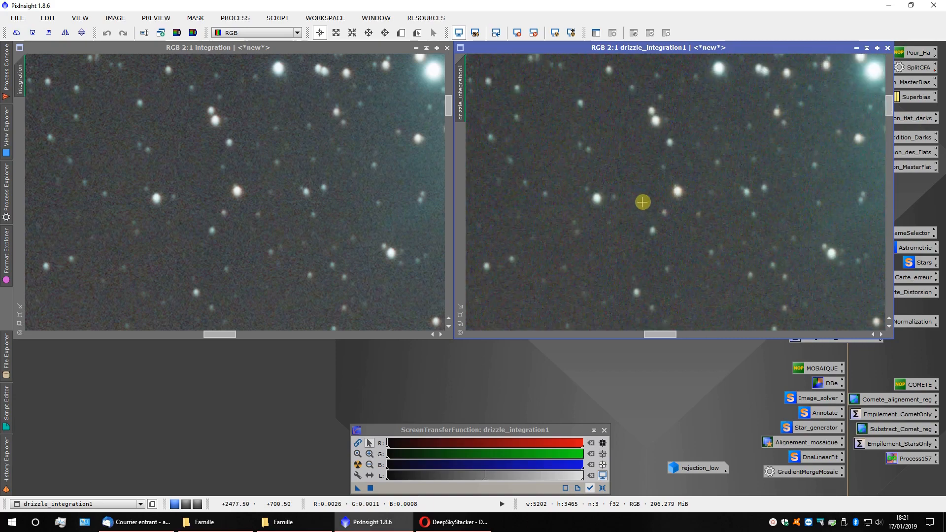
Examine stars near the right edge of the drizzle_integration1 image at 3:1 and apply that view to the integration image
{"action": "scroll", "coordinate": [642, 202], "scroll_direction": "down", "scroll_amount": 4}
{"action": "scroll", "coordinate": [775, 178], "scroll_direction": "up", "scroll_amount": 3}
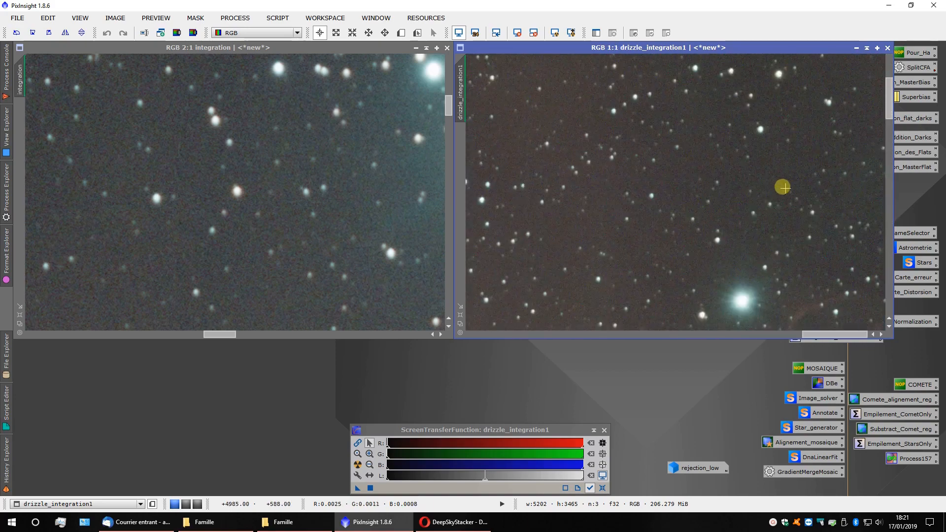
{"action": "scroll", "coordinate": [782, 188], "scroll_direction": "up", "scroll_amount": 2}
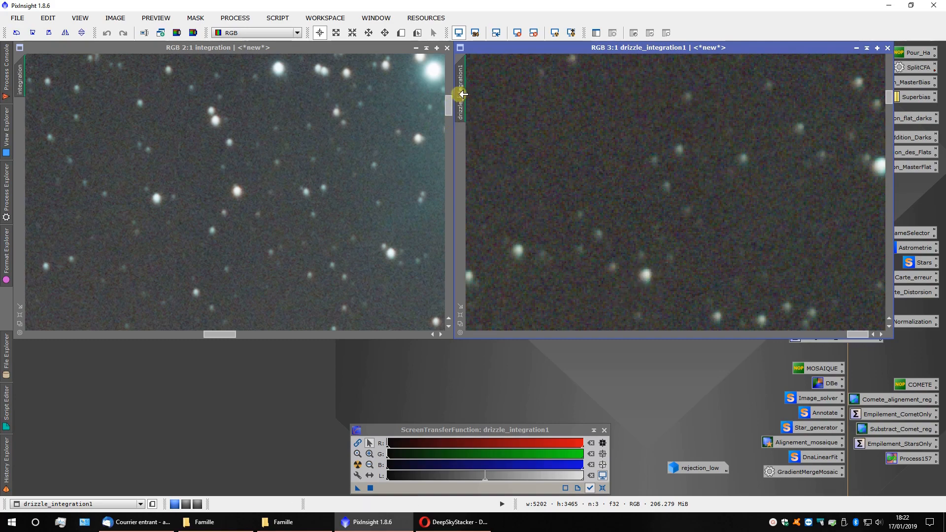
{"action": "left_click_drag", "start_coordinate": [462, 94], "coordinate": [23, 80]}
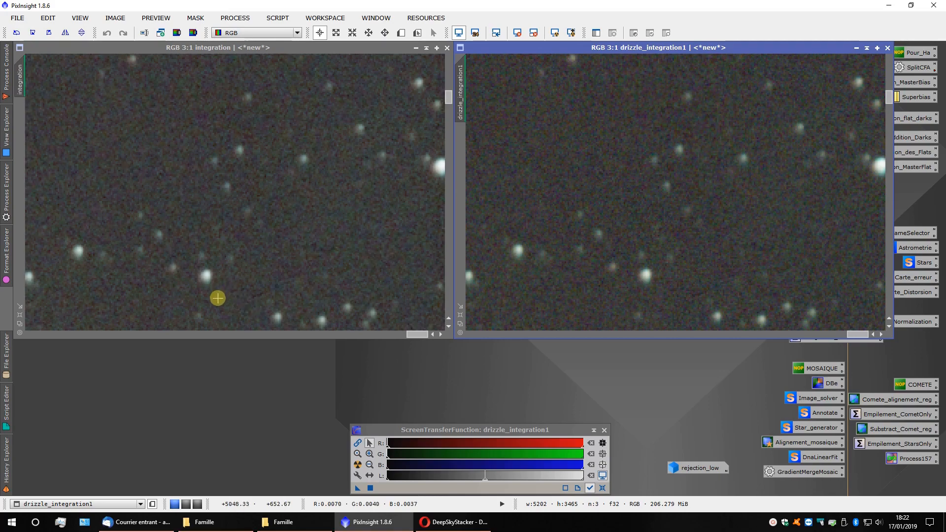
Examine the orange star near the lower edge of the integration image at 3:1 and apply that view to drizzle_integration1
{"action": "scroll", "coordinate": [205, 276], "scroll_direction": "up", "scroll_amount": 1}
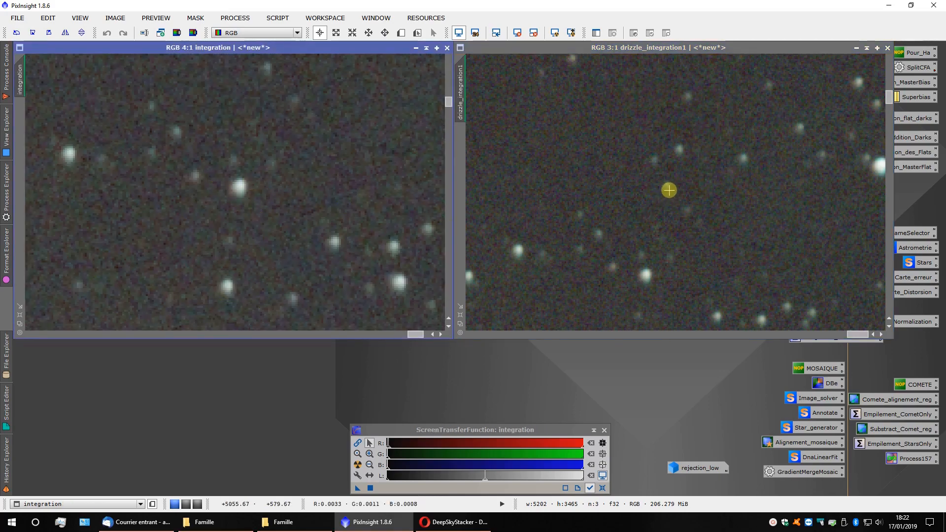
{"action": "scroll", "coordinate": [177, 212], "scroll_direction": "down", "scroll_amount": 4}
{"action": "scroll", "coordinate": [219, 251], "scroll_direction": "down", "scroll_amount": 5}
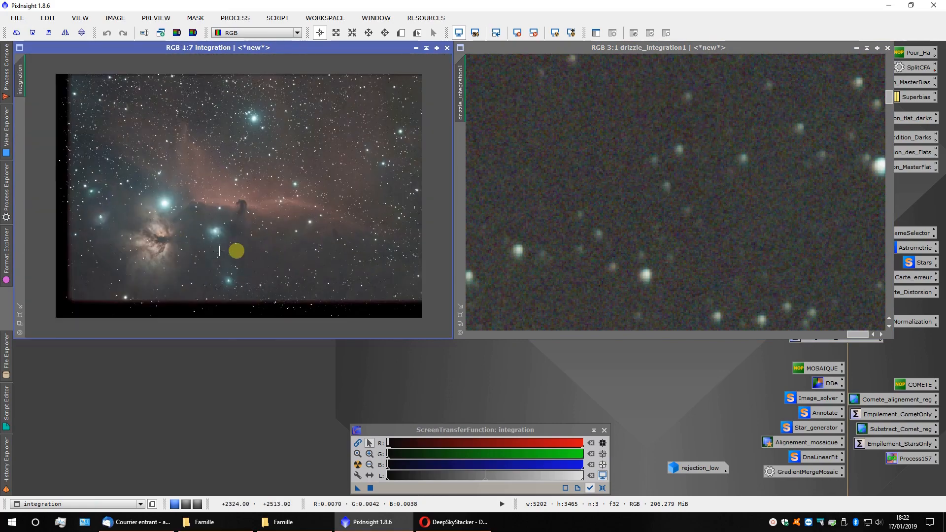
{"action": "scroll", "coordinate": [315, 249], "scroll_direction": "up", "scroll_amount": 6}
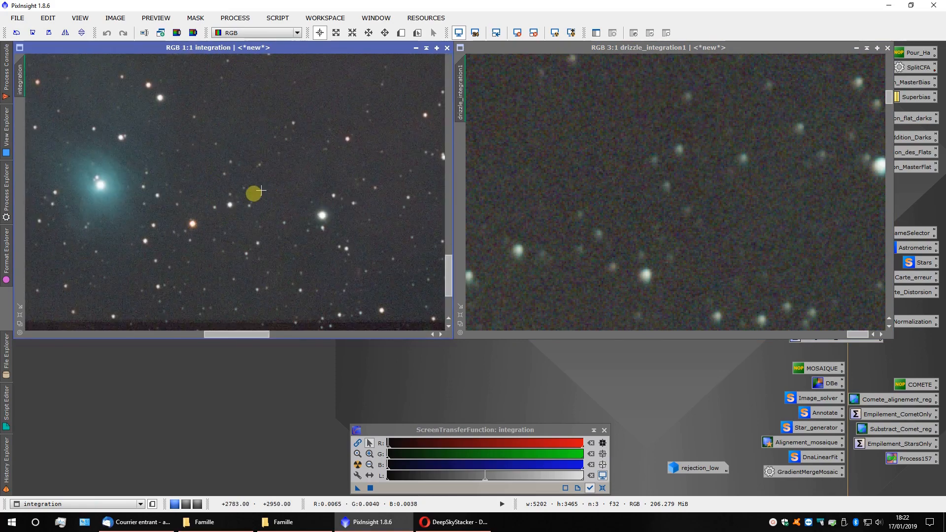
{"action": "scroll", "coordinate": [191, 226], "scroll_direction": "up", "scroll_amount": 1}
{"action": "scroll", "coordinate": [237, 177], "scroll_direction": "up", "scroll_amount": 1}
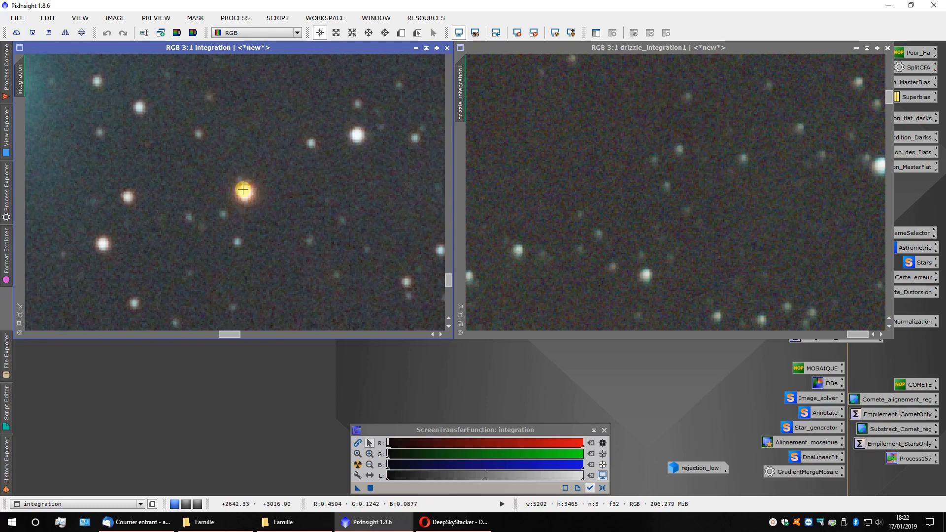
{"action": "left_click_drag", "start_coordinate": [24, 78], "coordinate": [468, 83]}
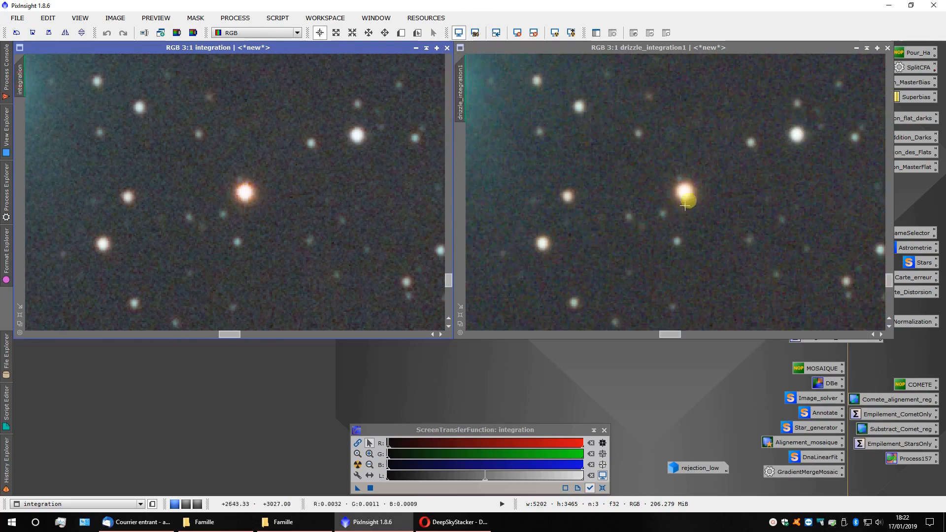
Compare the orange star's pixel detail in both images, magnifying drizzle_integration1 to 6:1 and integration to 7:1
{"action": "scroll", "coordinate": [308, 212], "scroll_direction": "up", "scroll_amount": 2}
{"action": "scroll", "coordinate": [661, 213], "scroll_direction": "up", "scroll_amount": 1}
{"action": "scroll", "coordinate": [661, 212], "scroll_direction": "up", "scroll_amount": 2}
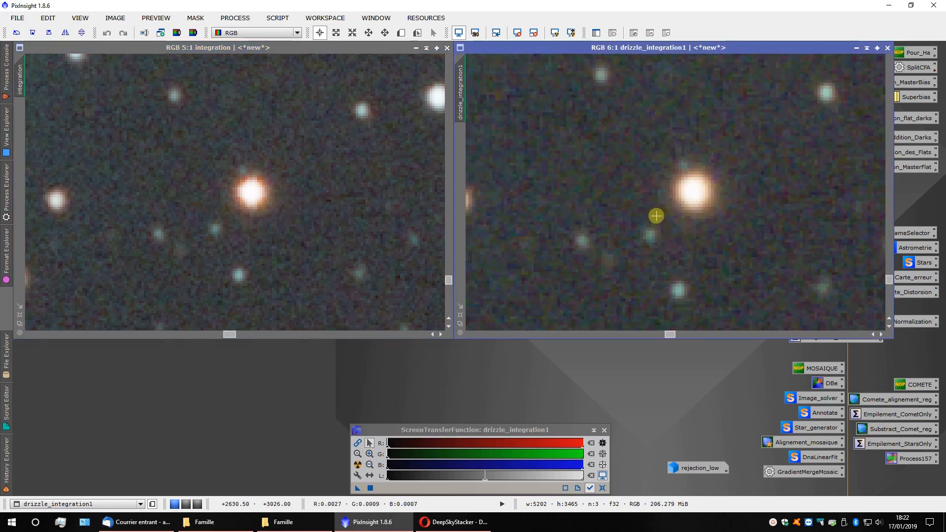
{"action": "scroll", "coordinate": [353, 217], "scroll_direction": "up", "scroll_amount": 2}
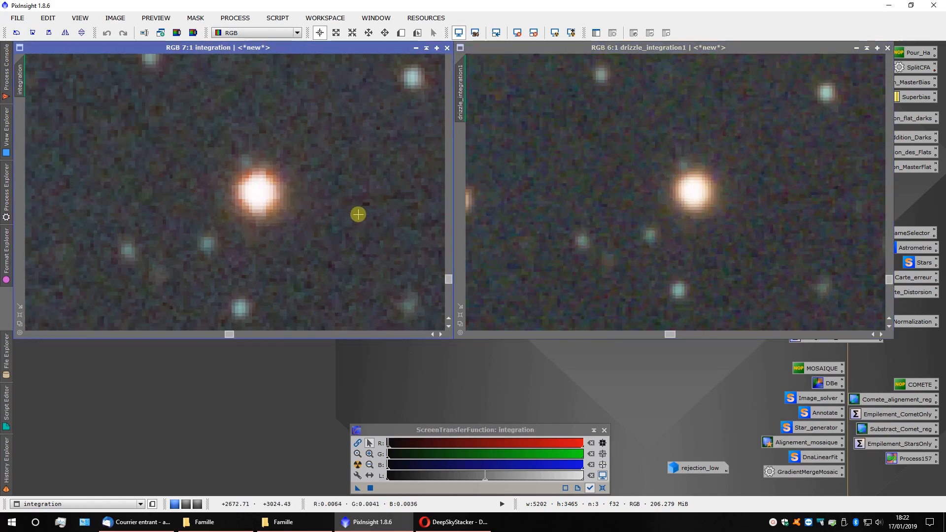